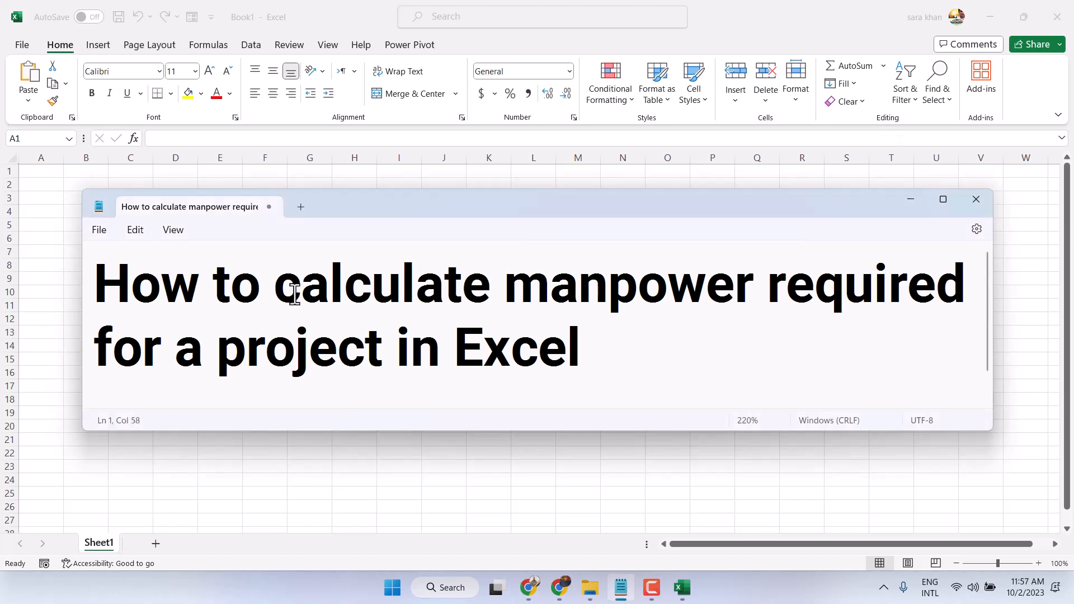
Step: Copy the words 'calculate manpower' from the Notepad title
left_click_drag(275, 283, 727, 273)
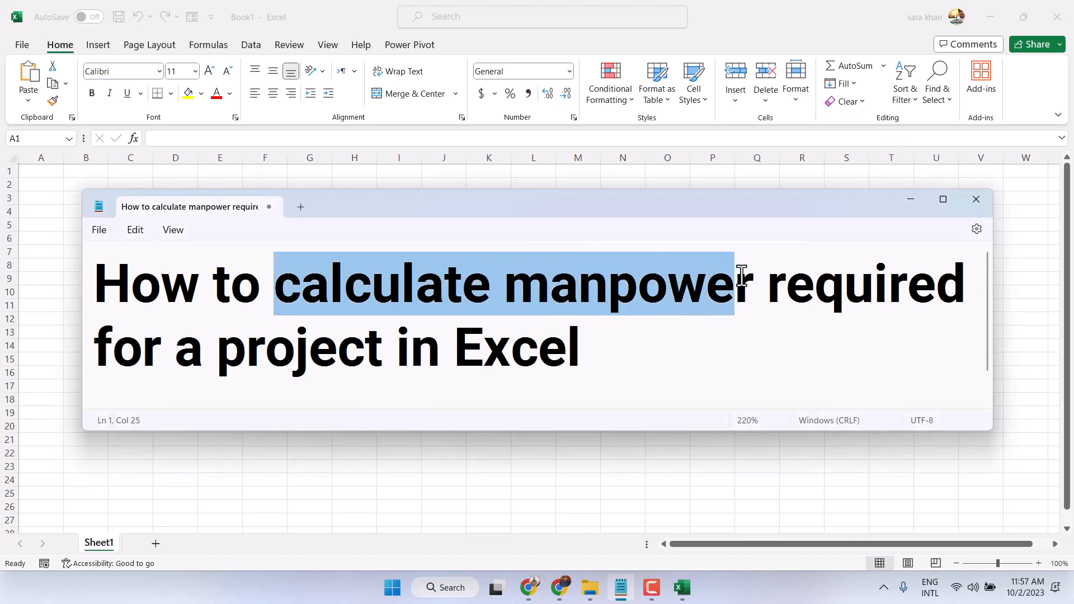
left_click_drag(727, 273, 752, 277)
right_click(690, 301)
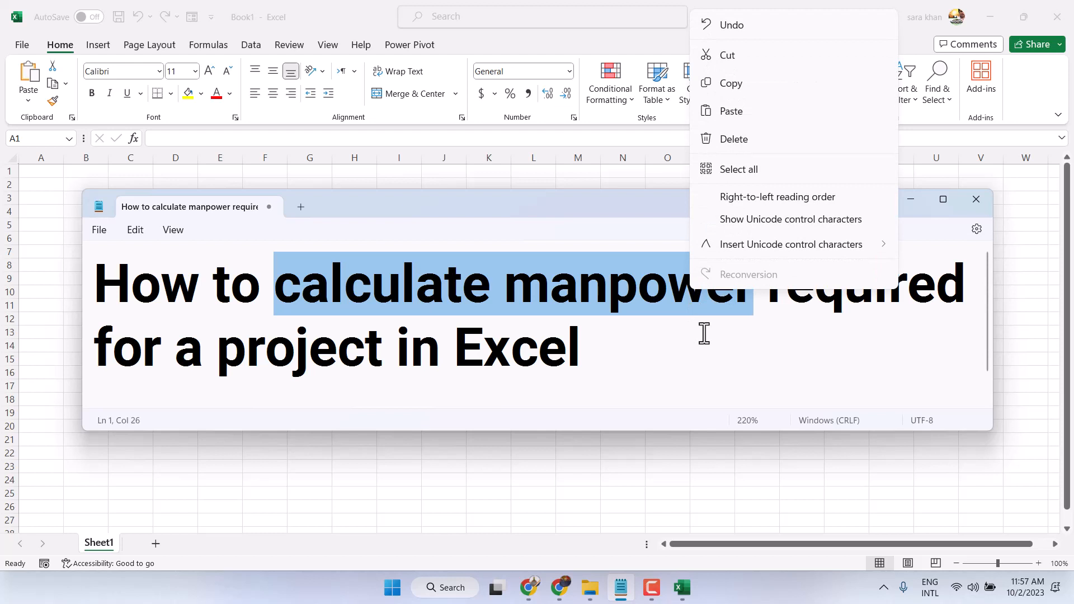
left_click(738, 76)
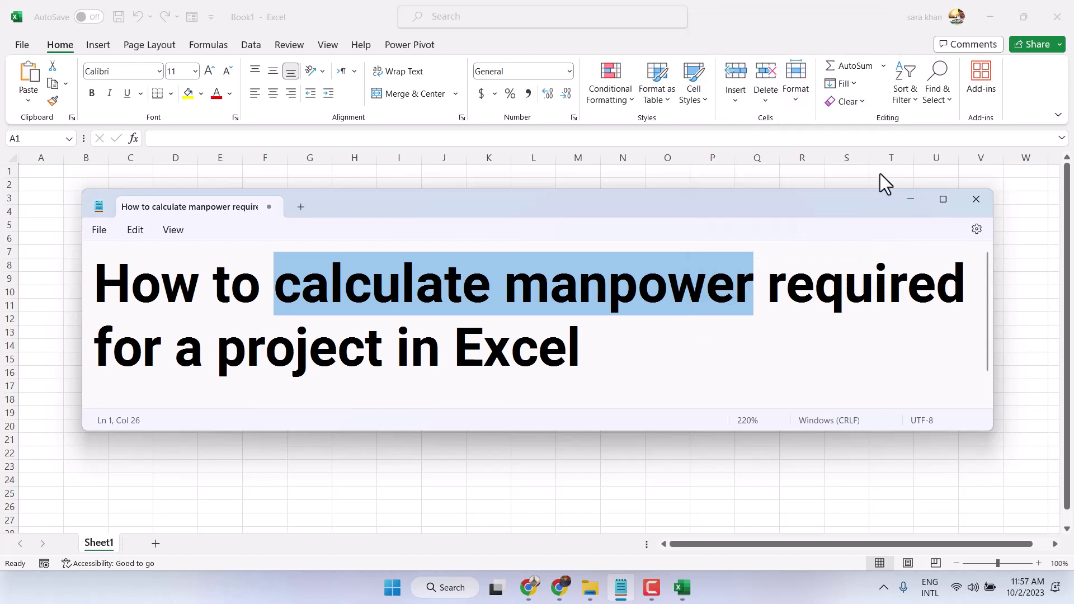
Step: Minimize Notepad to reveal the spreadsheet and select cell F7 for the first question
left_click(910, 199)
left_click(264, 253)
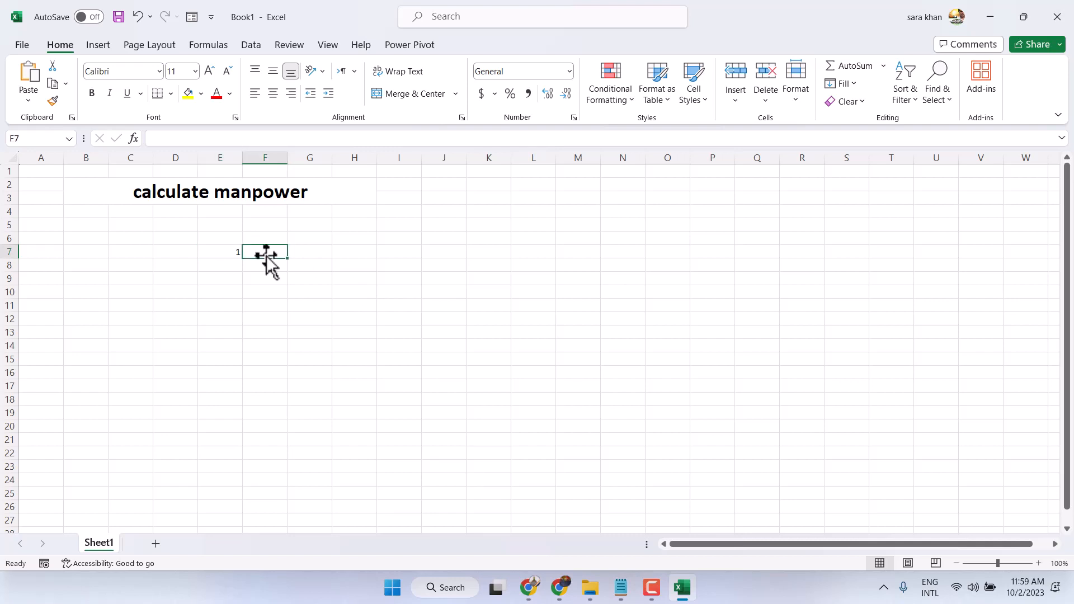
type("How")
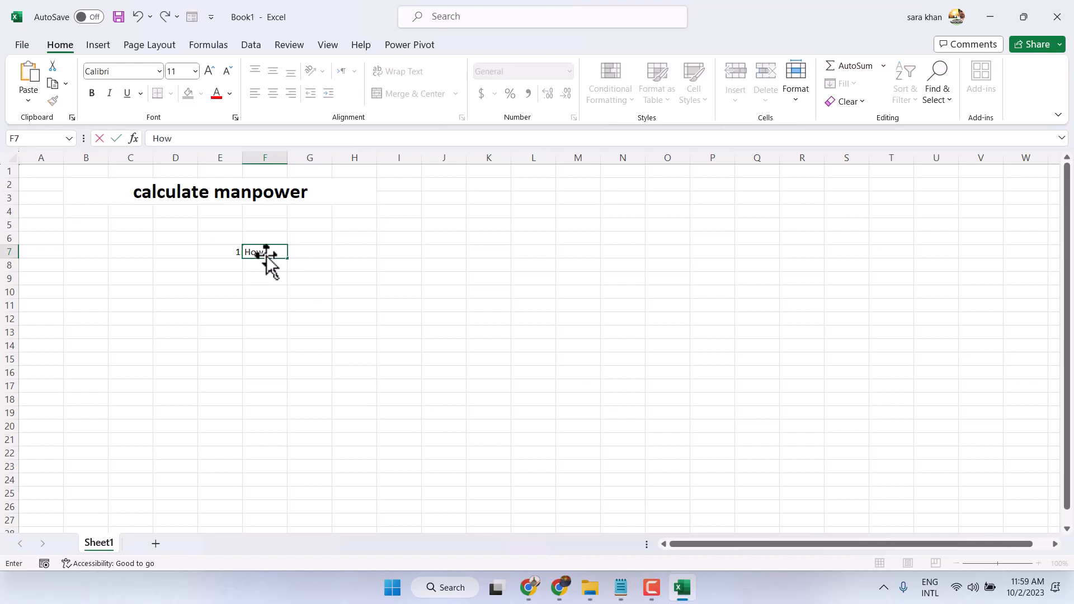
type(" many days")
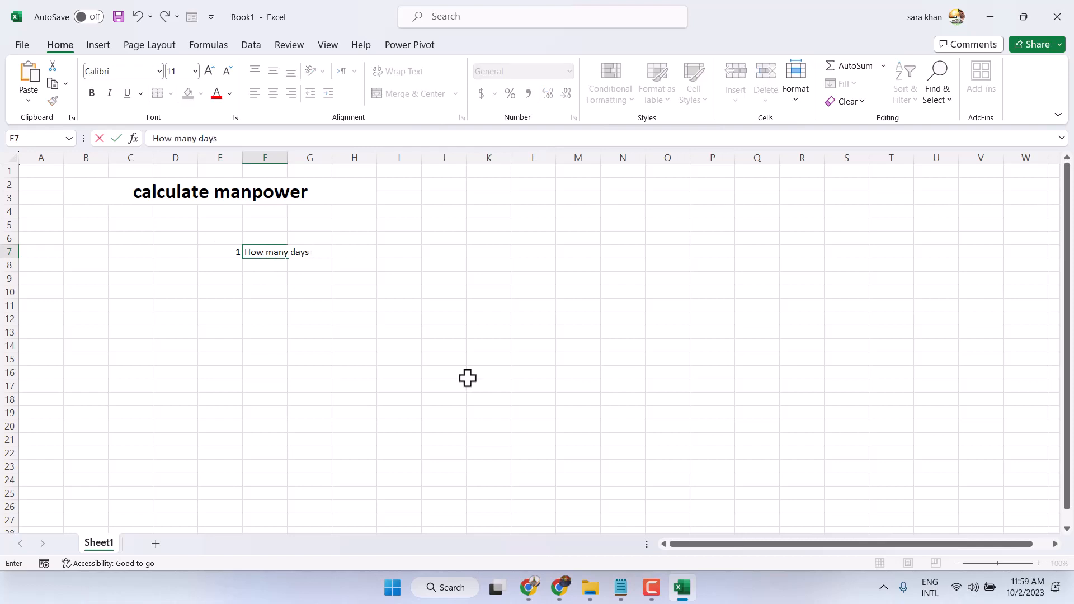
type(" is the project r")
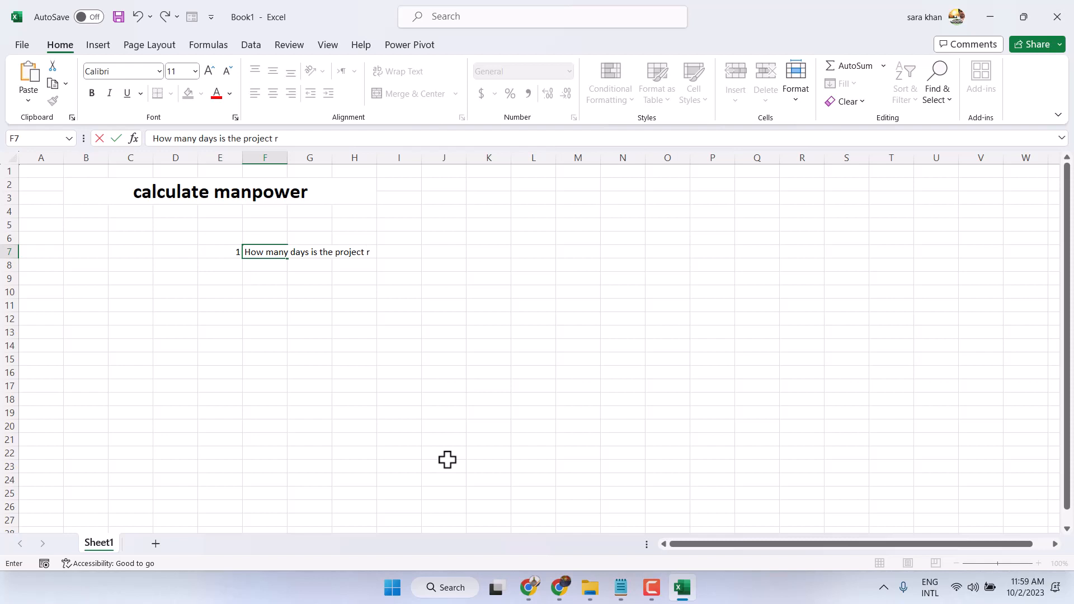
type("unning")
type(" for?")
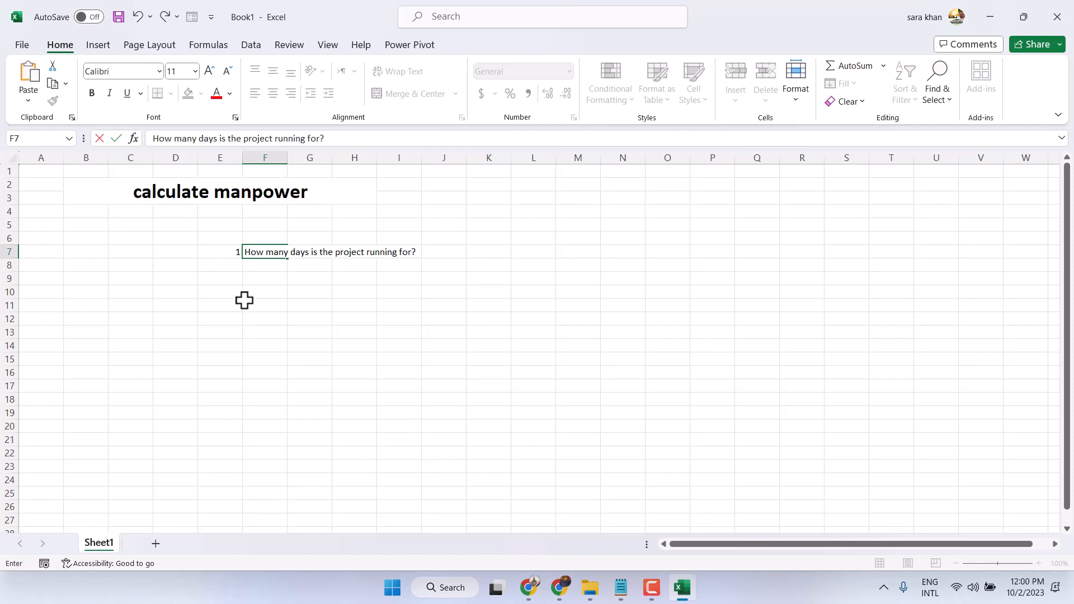
Step: Enter the three numbered questions in F7:F9 with numbers 2 and 3 in E8 and E9
left_click(230, 267)
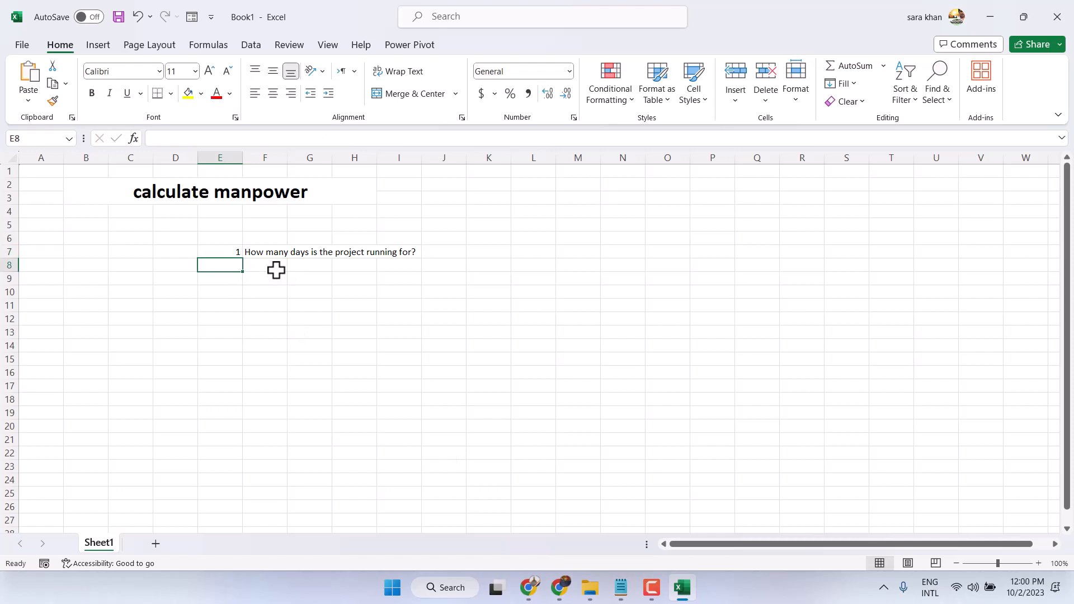
type("2")
left_click(276, 270)
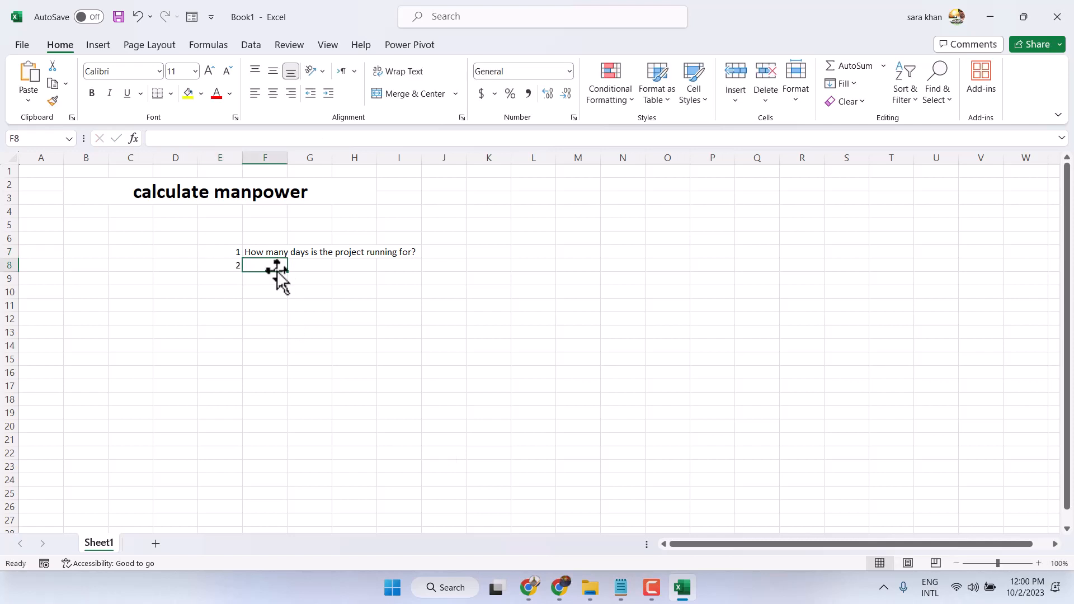
type("how many hours each worker working")
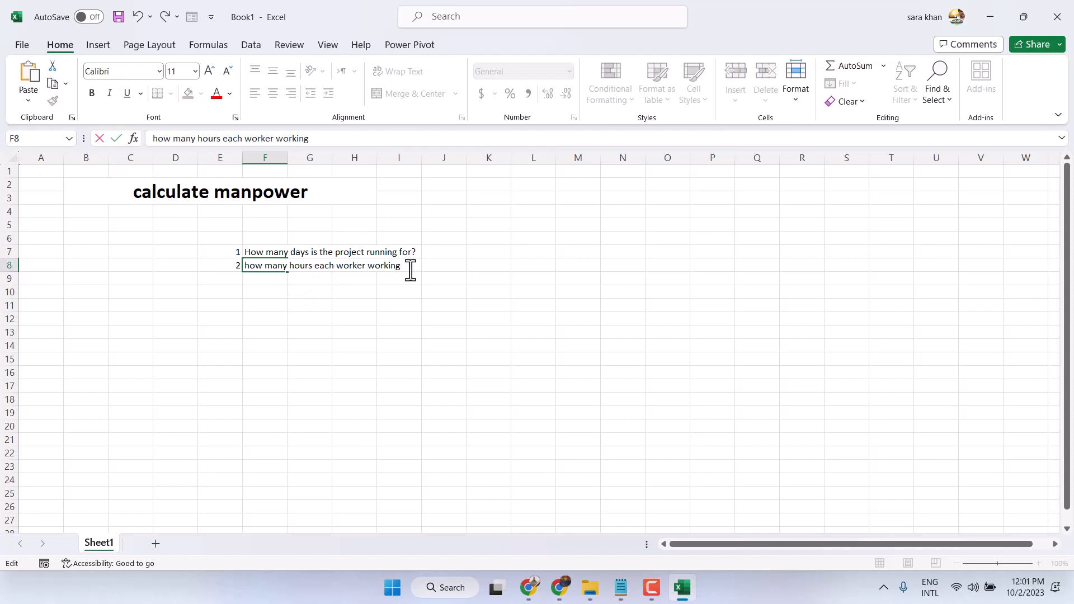
type("?")
left_click(233, 283)
type("3")
left_click(266, 279)
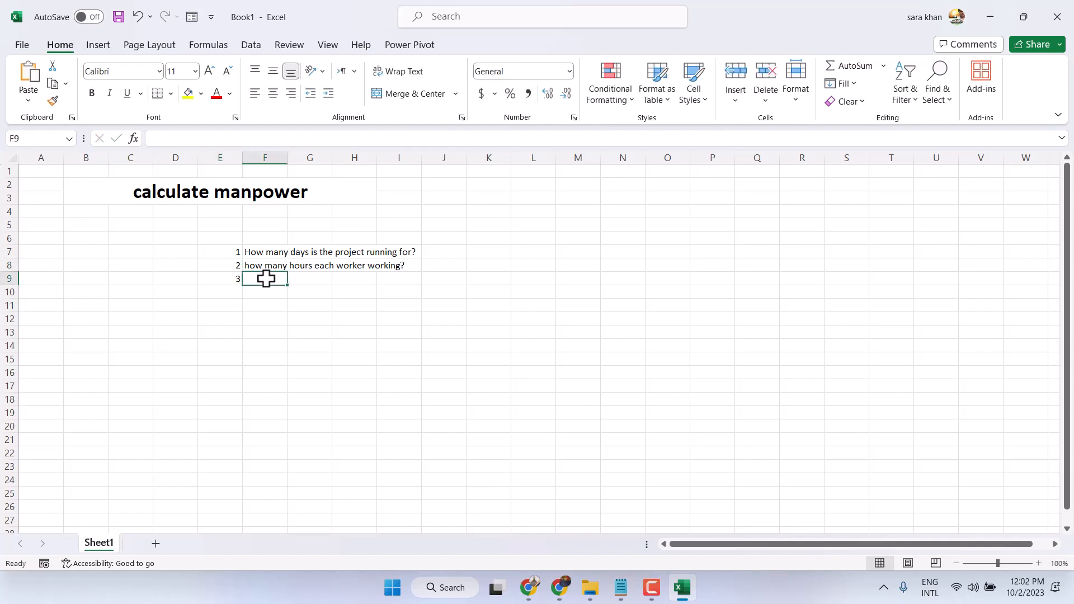
type("Numb")
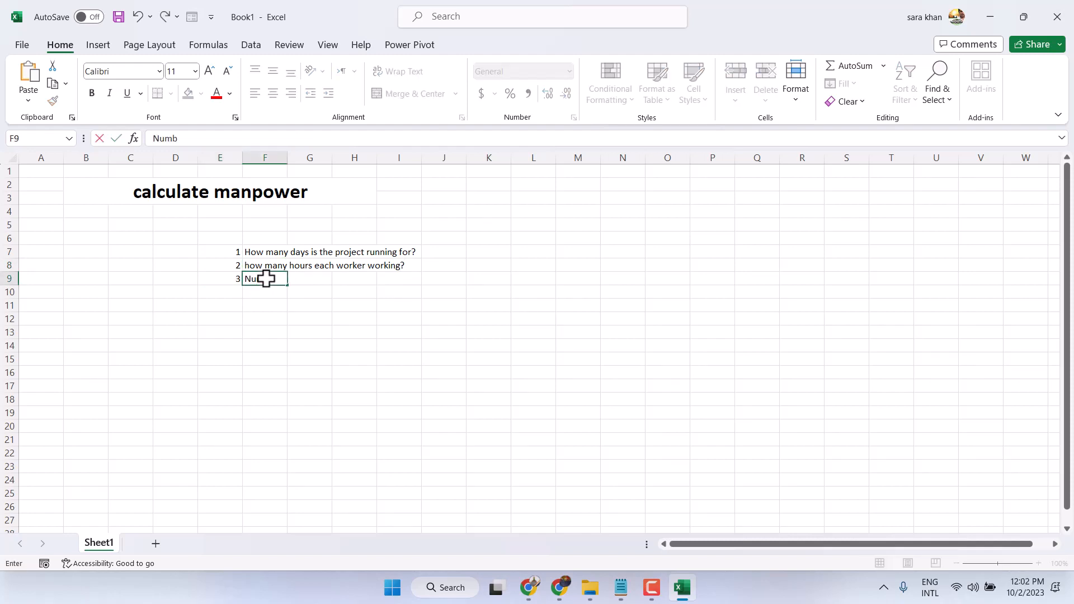
type("ers of")
type(" work")
type("ers")
type("?")
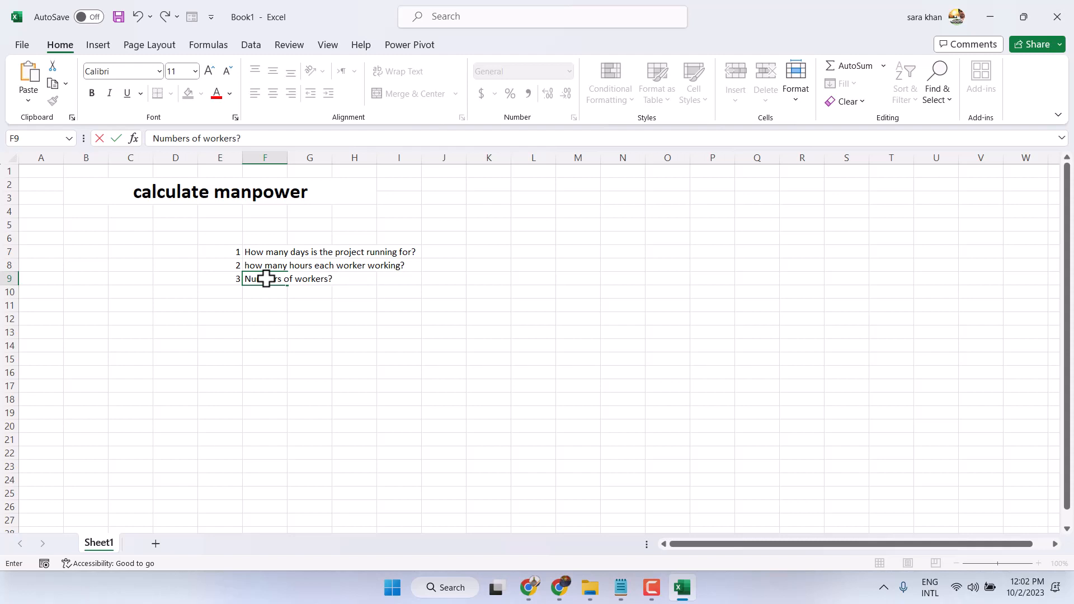
Step: Make the question block E7:I9 larger, bold and vertically centred
left_click_drag(219, 249, 405, 279)
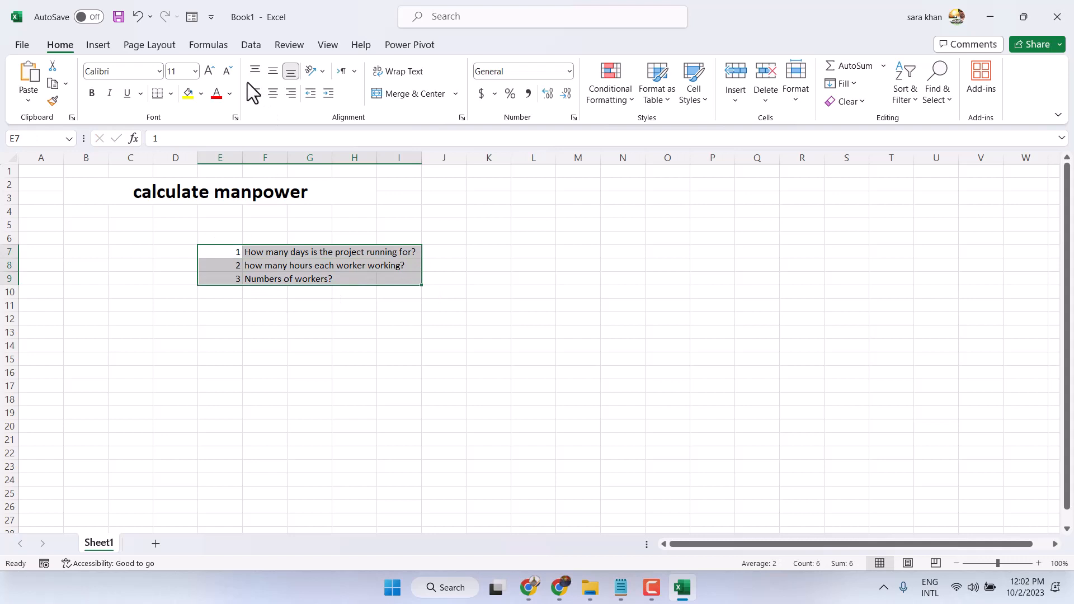
left_click(210, 70)
left_click(209, 71)
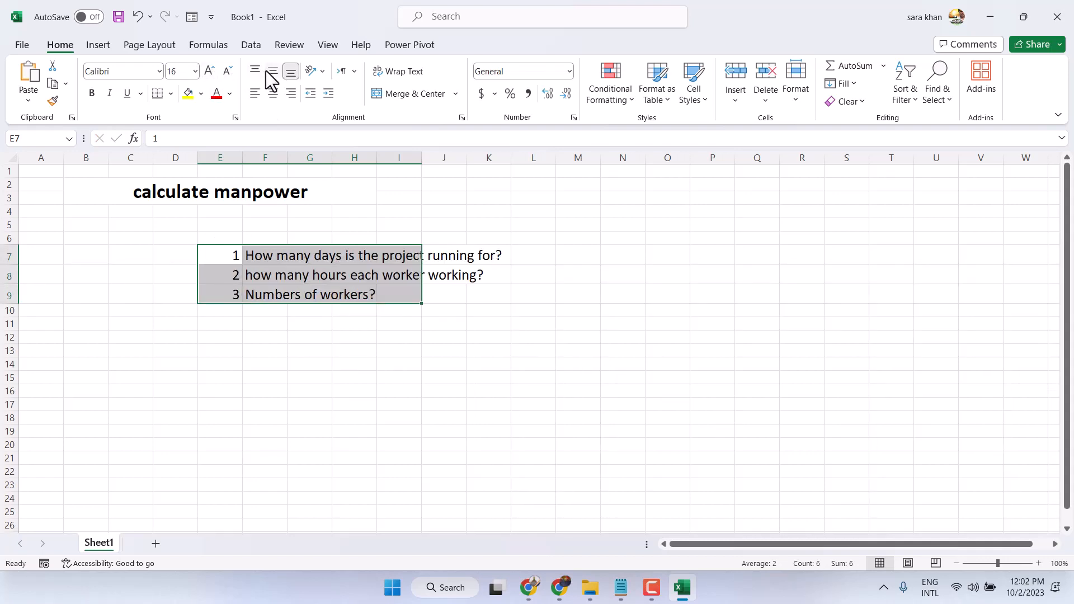
left_click(274, 70)
left_click(91, 93)
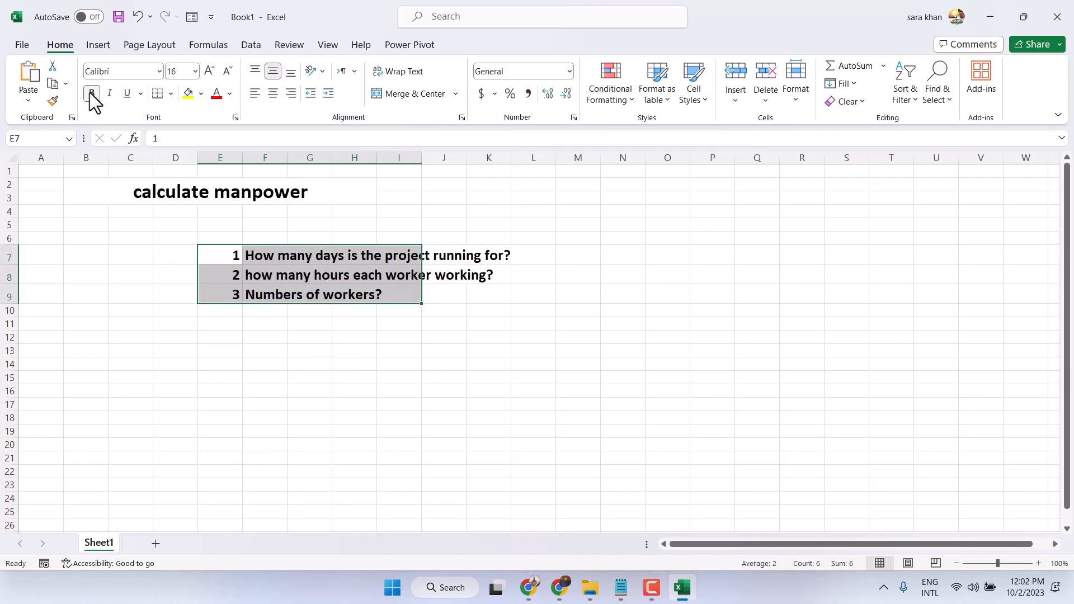
Step: Merge and centre the second and third questions across columns F to L
left_click(263, 274)
left_click_drag(263, 275, 523, 278)
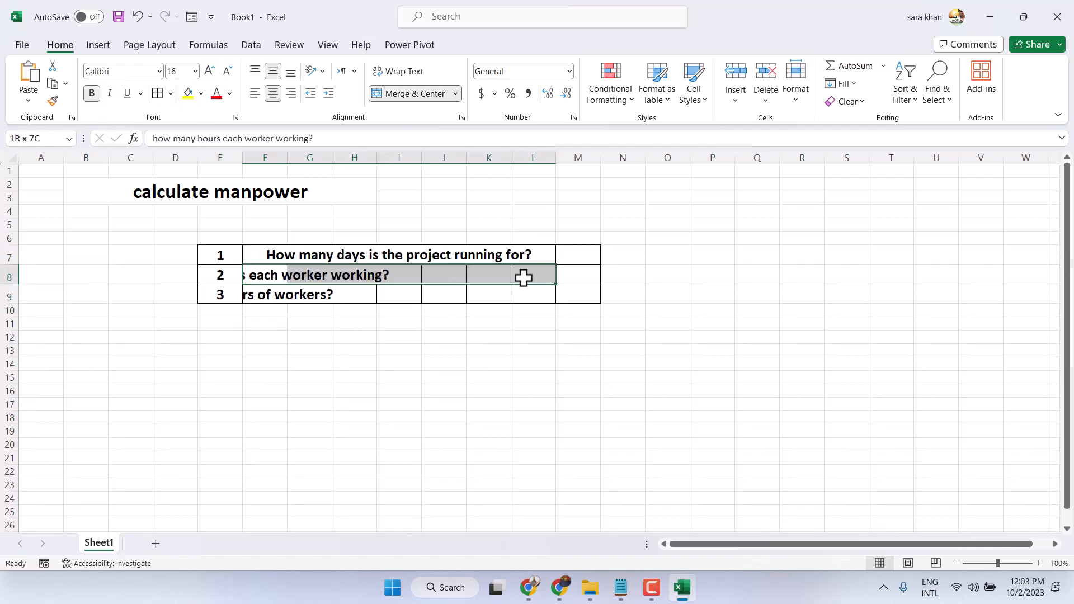
left_click(438, 93)
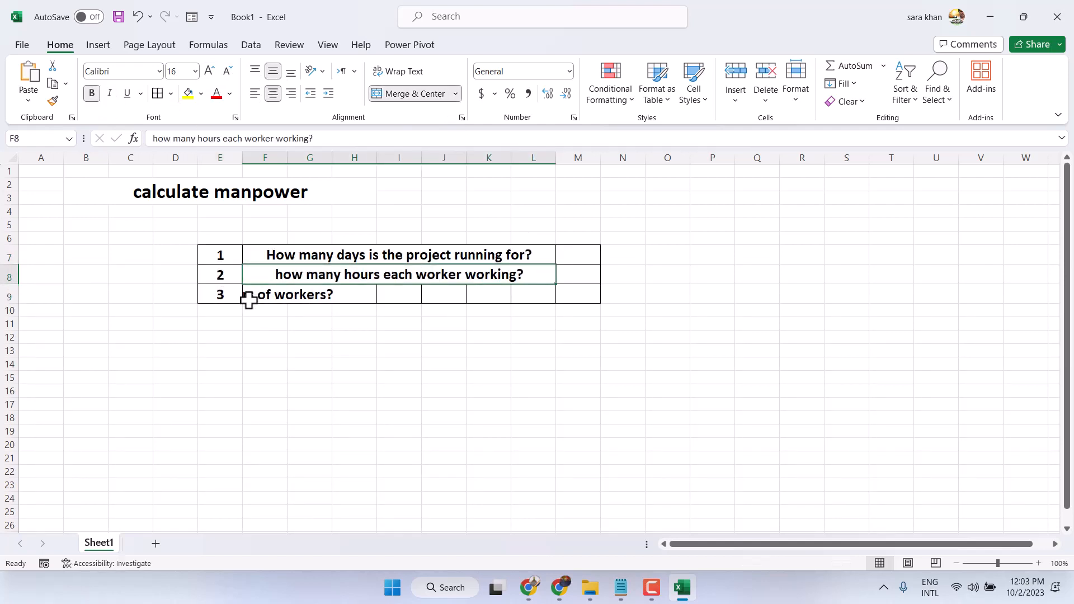
left_click_drag(249, 300, 521, 287)
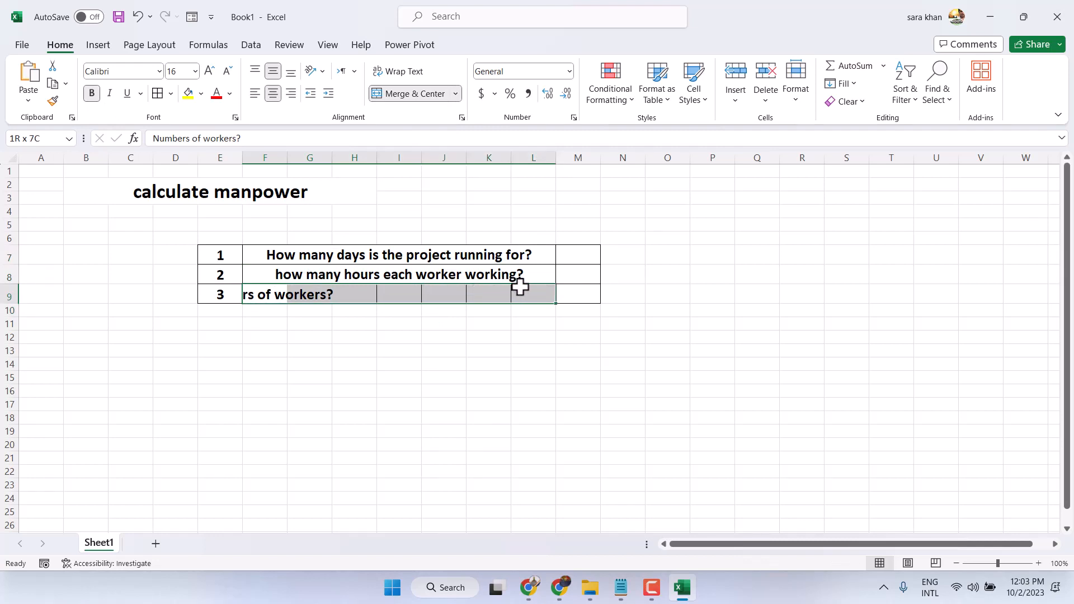
left_click(428, 96)
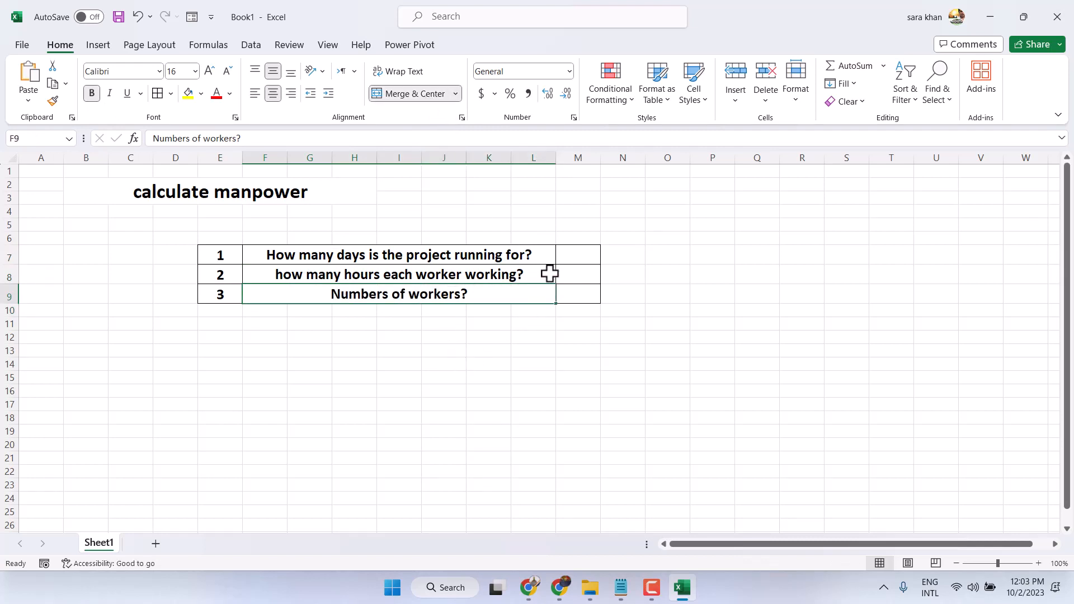
left_click(590, 254)
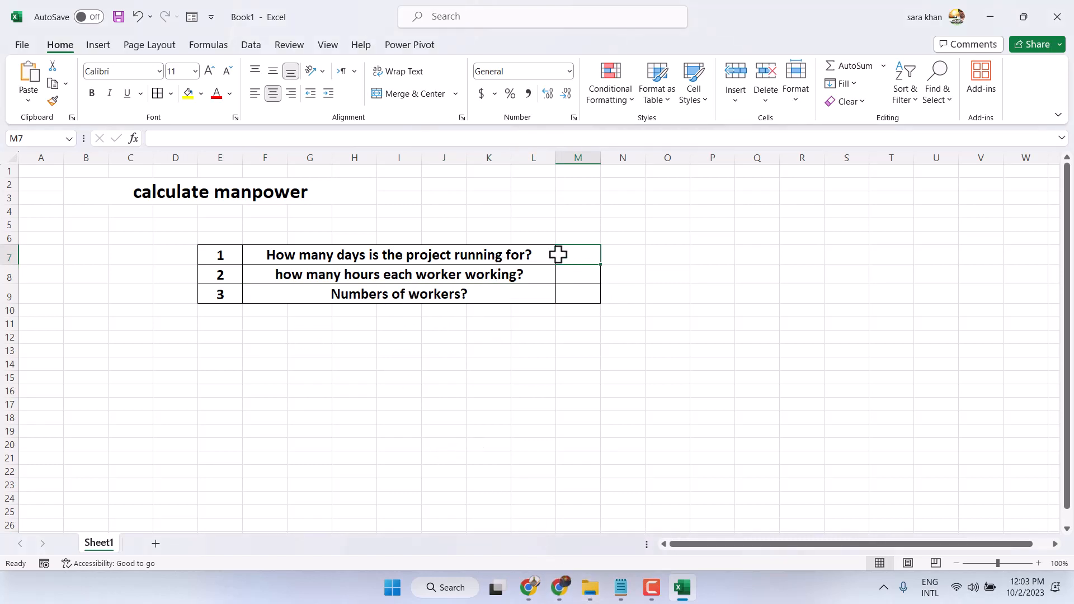
type("24")
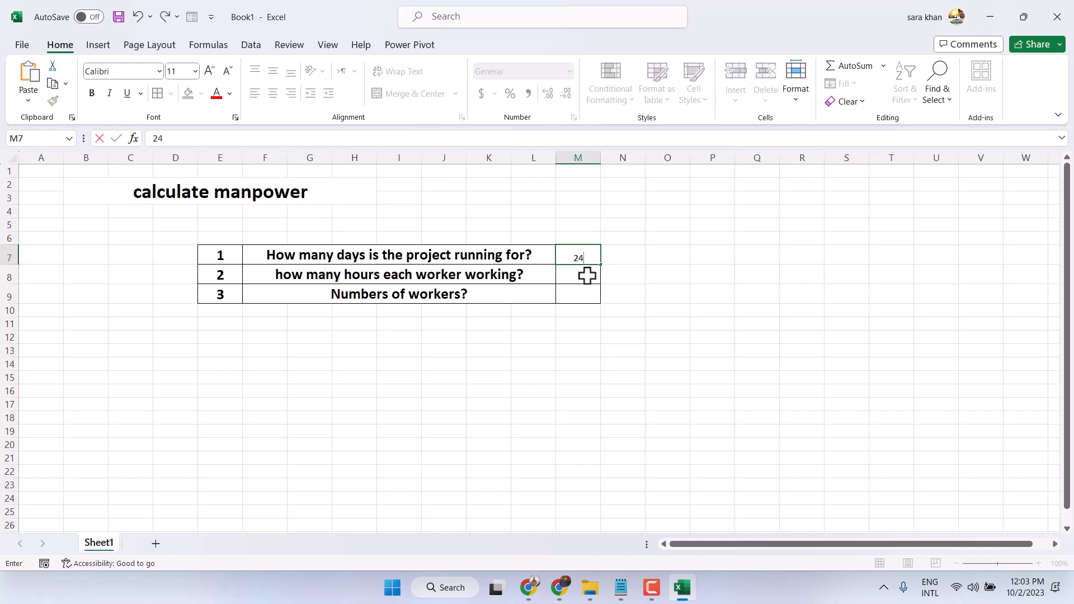
Step: Enter 24 days in M7, correct hours to 8 in M8, and 10 workers in M9
left_click(586, 275)
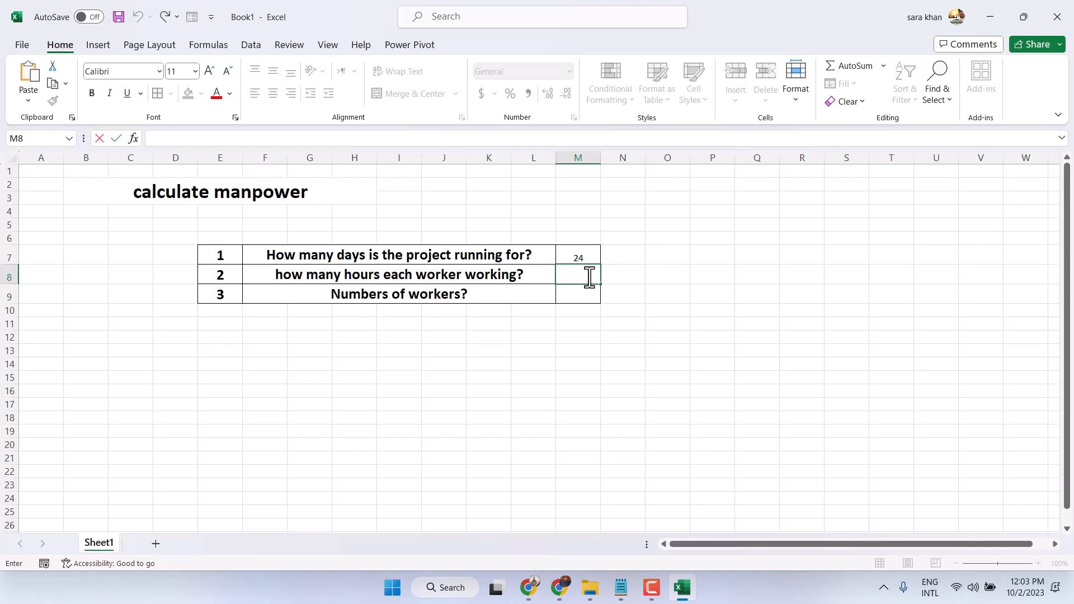
type("16")
key("Return")
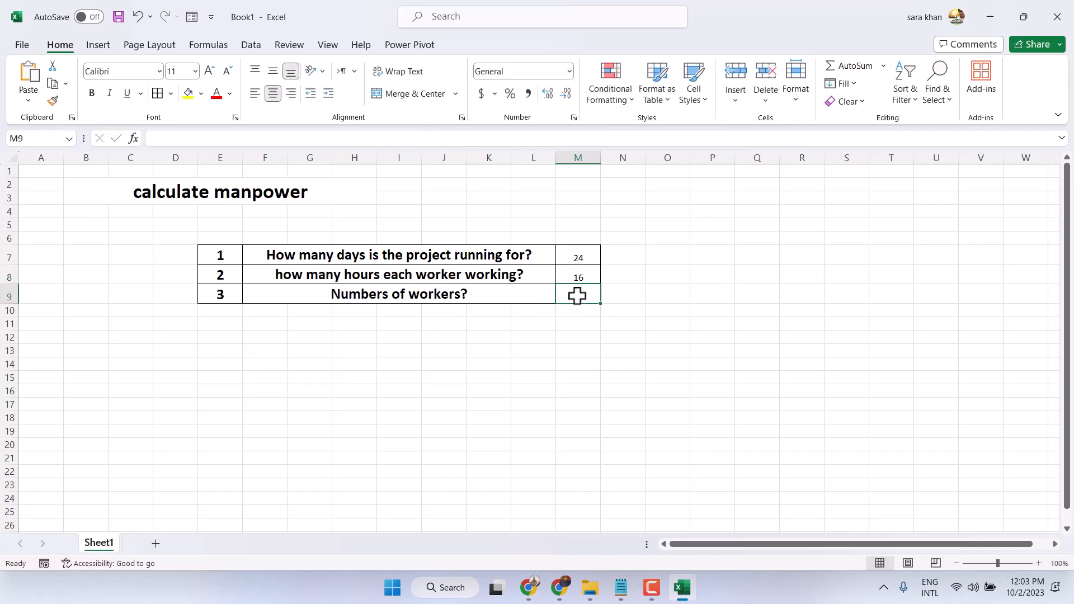
left_click(566, 280)
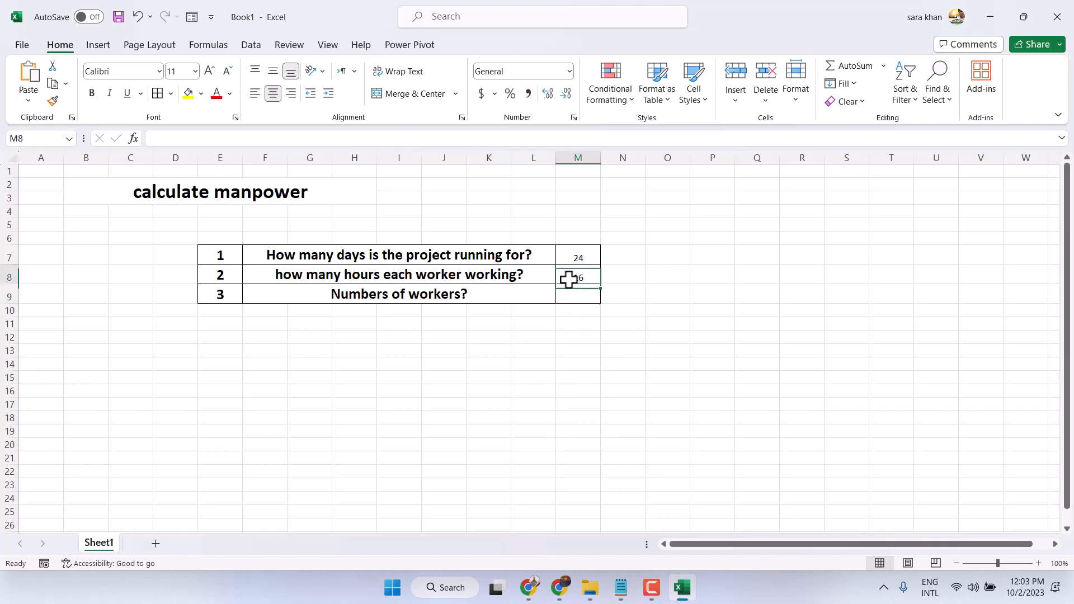
double_click(571, 282)
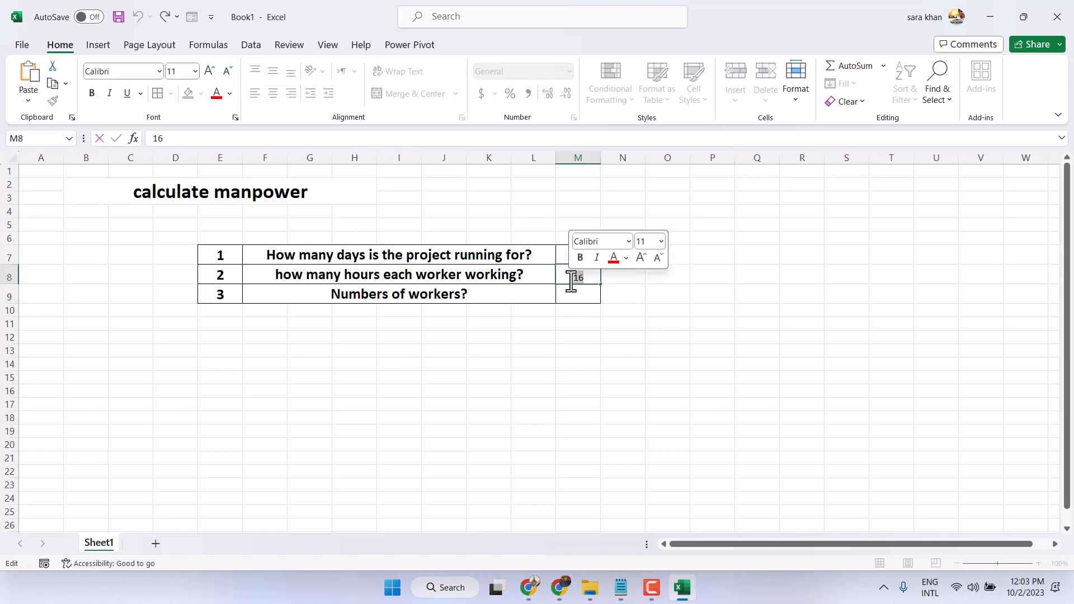
type("8")
key("Return")
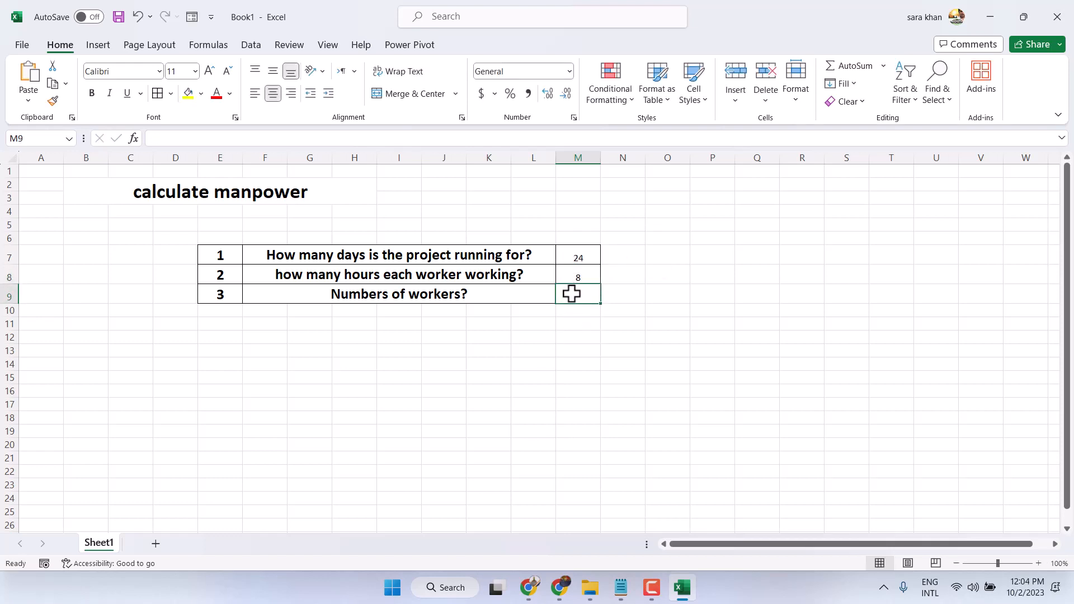
type("10")
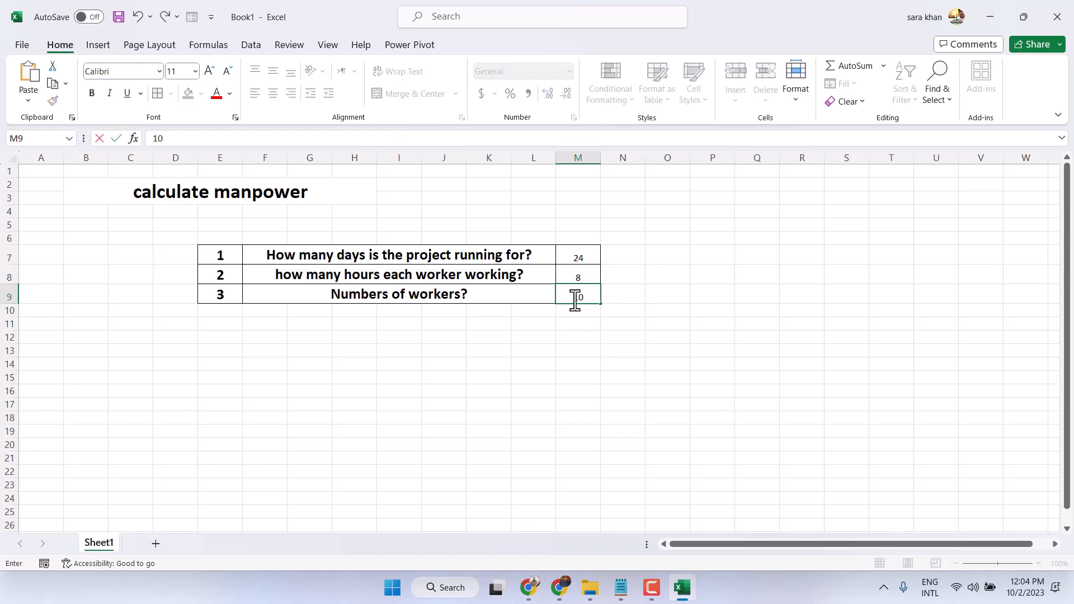
left_click(435, 326)
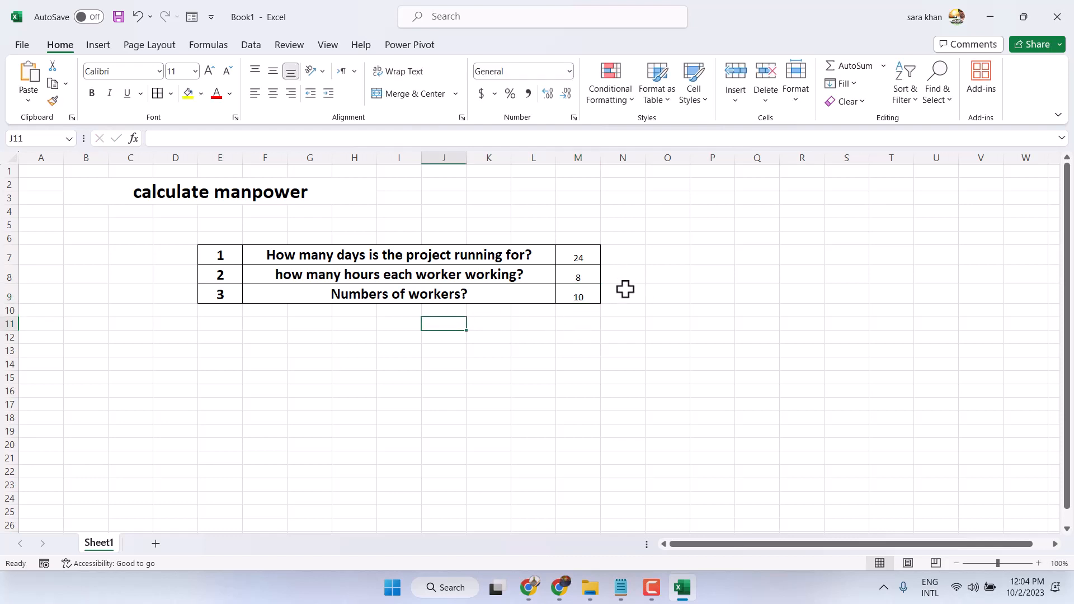
Step: Enter =M7*M8*M9 in M11 to get the total of 1920 man-hours
left_click(571, 323)
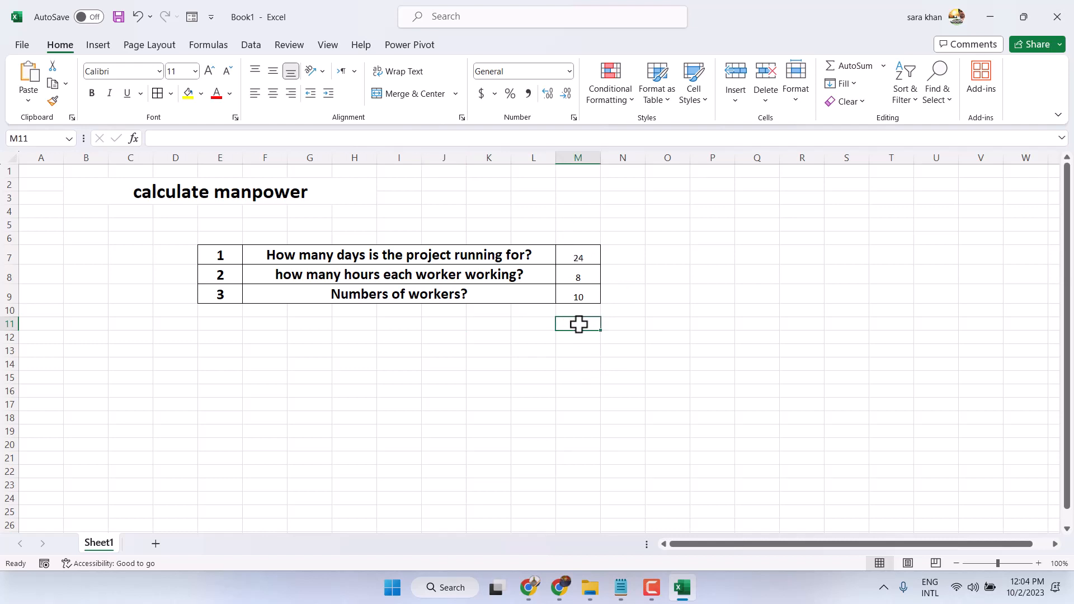
type("=")
left_click(578, 255)
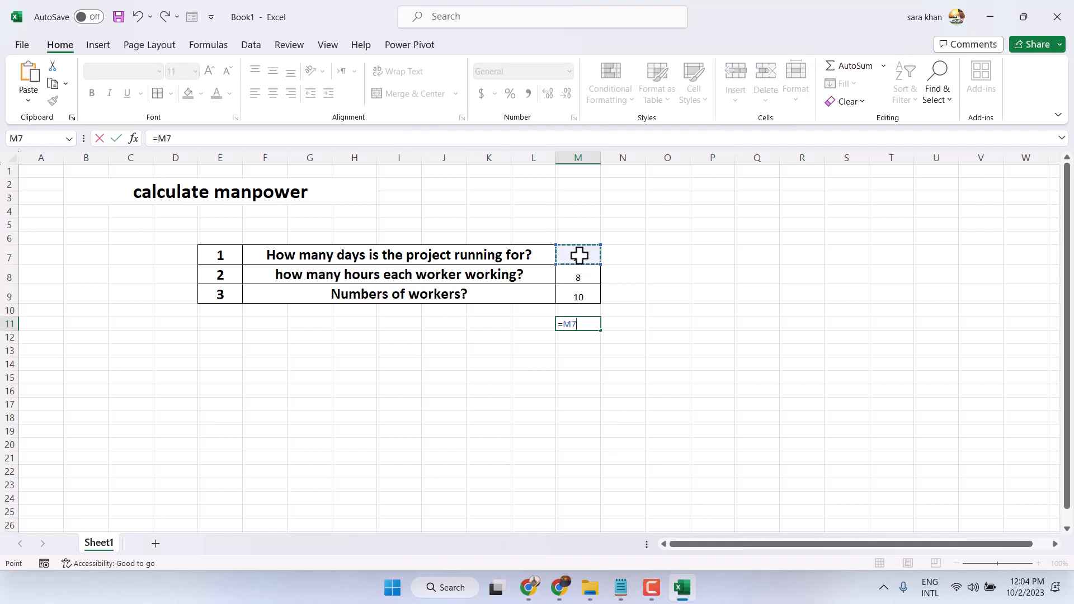
type("*")
left_click(587, 280)
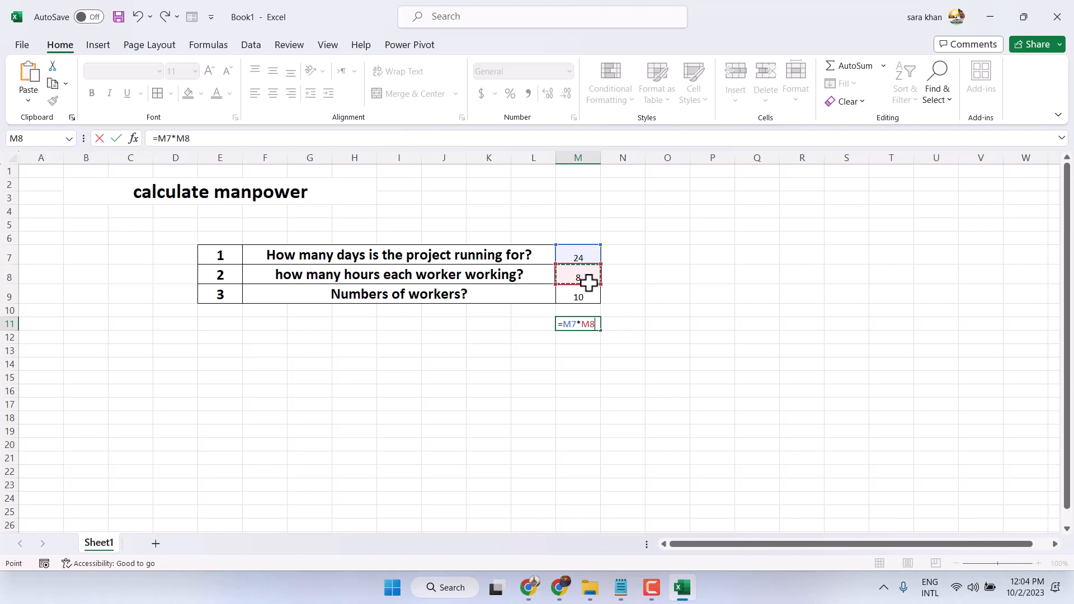
type("*")
left_click(573, 298)
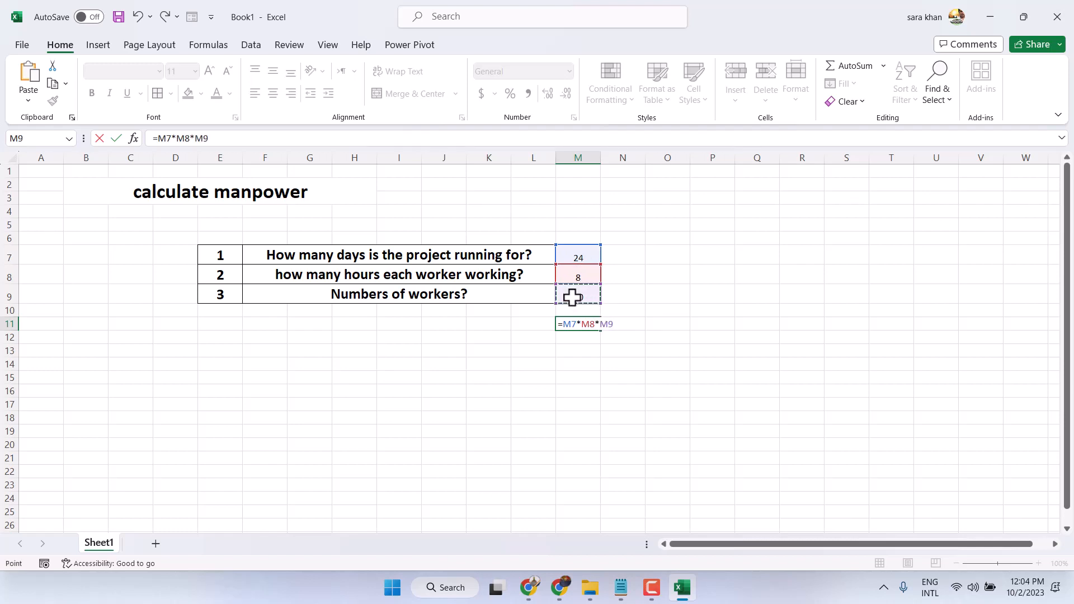
key("Return")
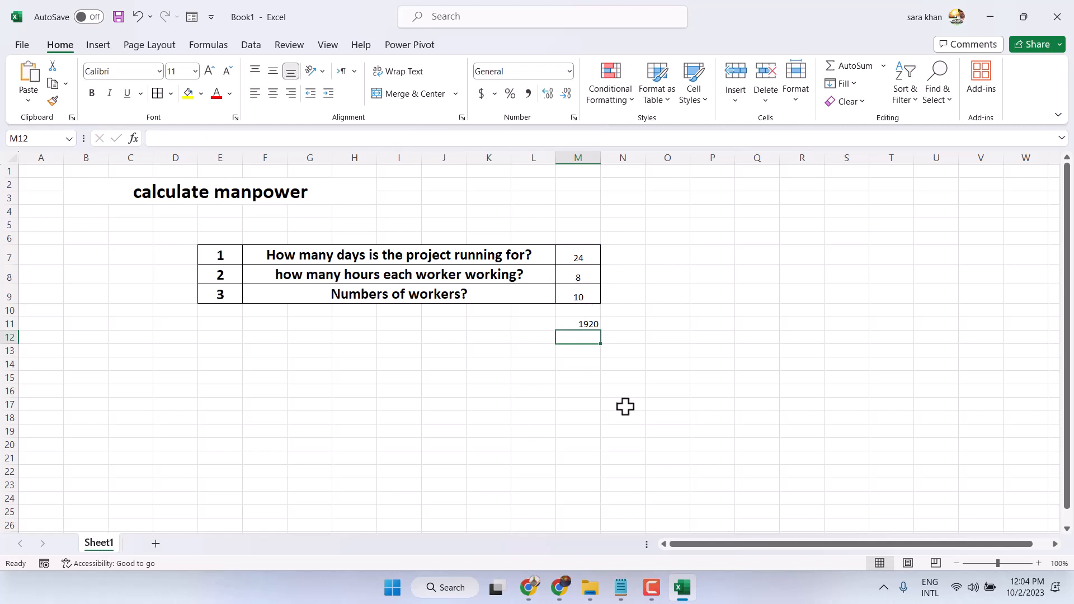